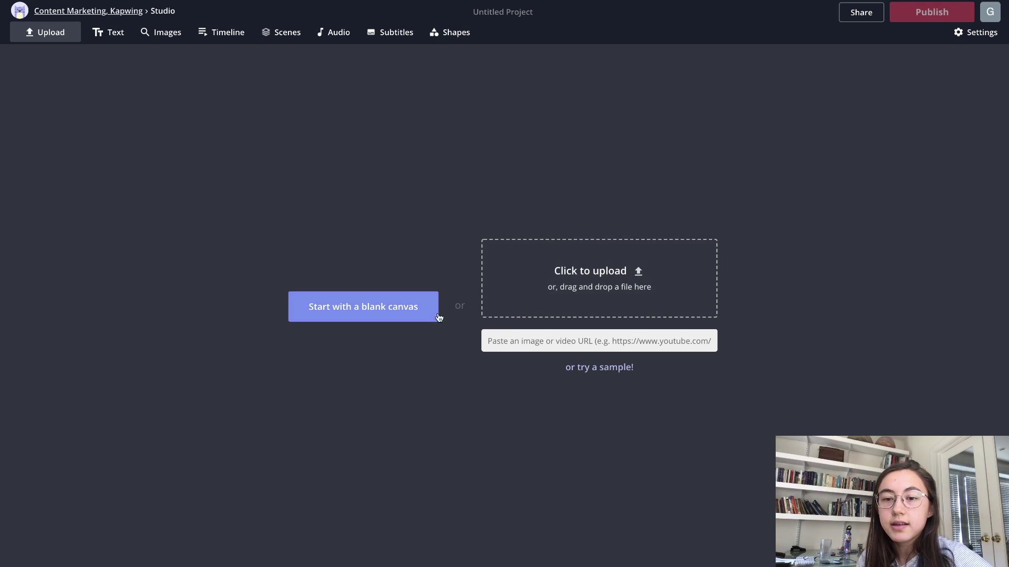
Upload Cat.jpg into the project and set the canvas background to black
click(517, 289)
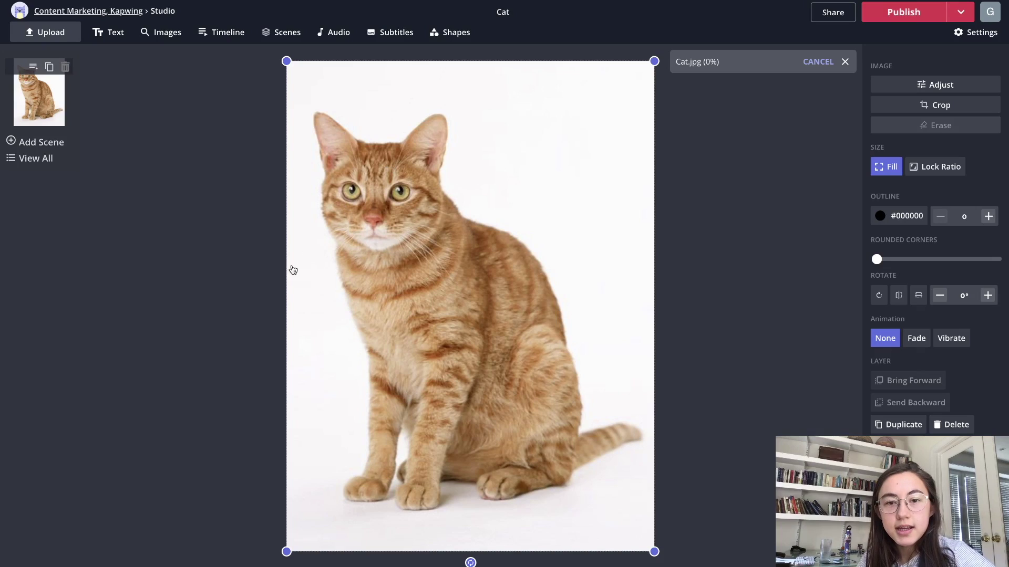
double_click(384, 2)
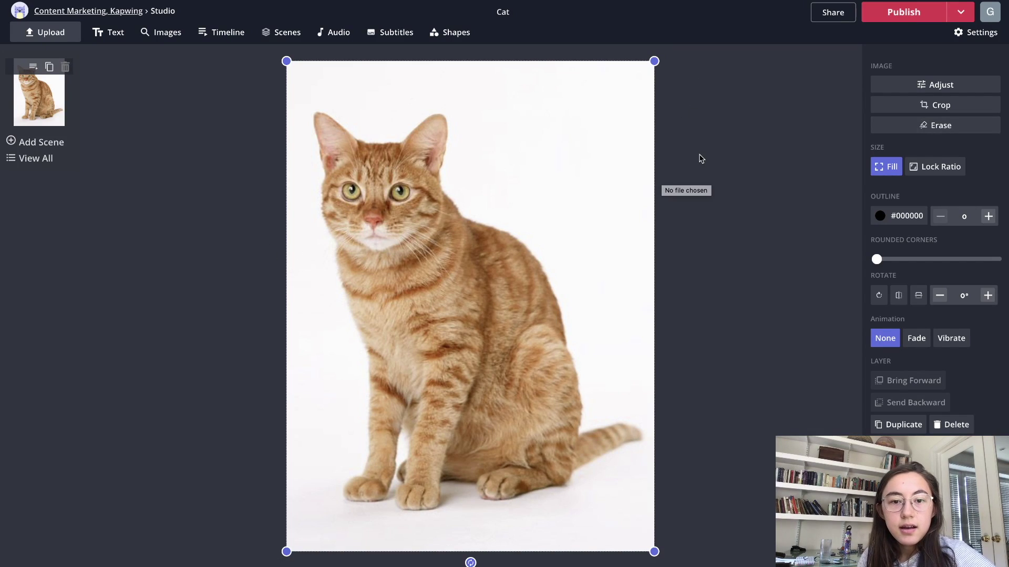
drag(581, 218, 480, 196)
click(606, 232)
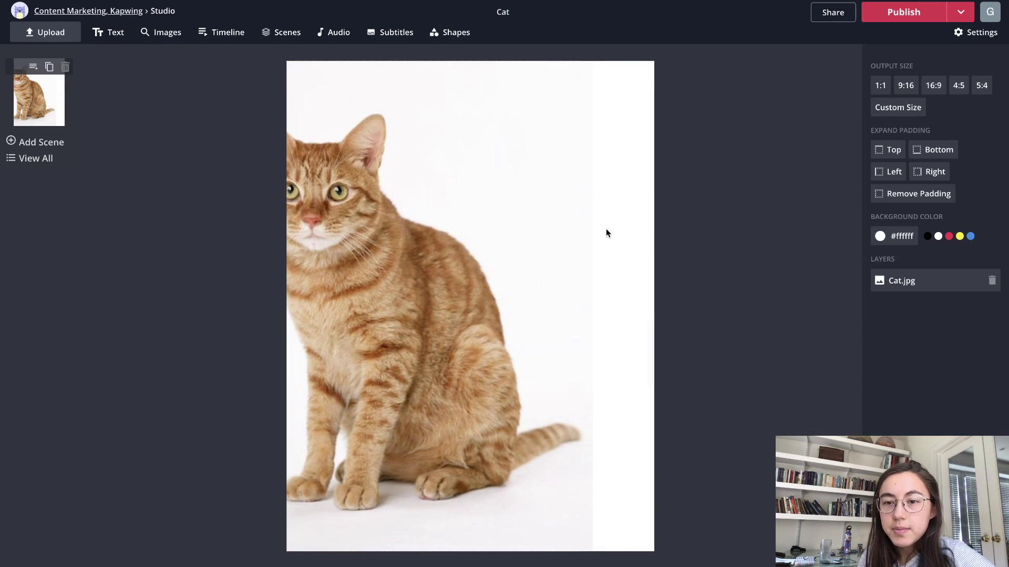
click(939, 234)
Reposition the cat near the canvas centre and enlarge it by its corner handle
click(420, 217)
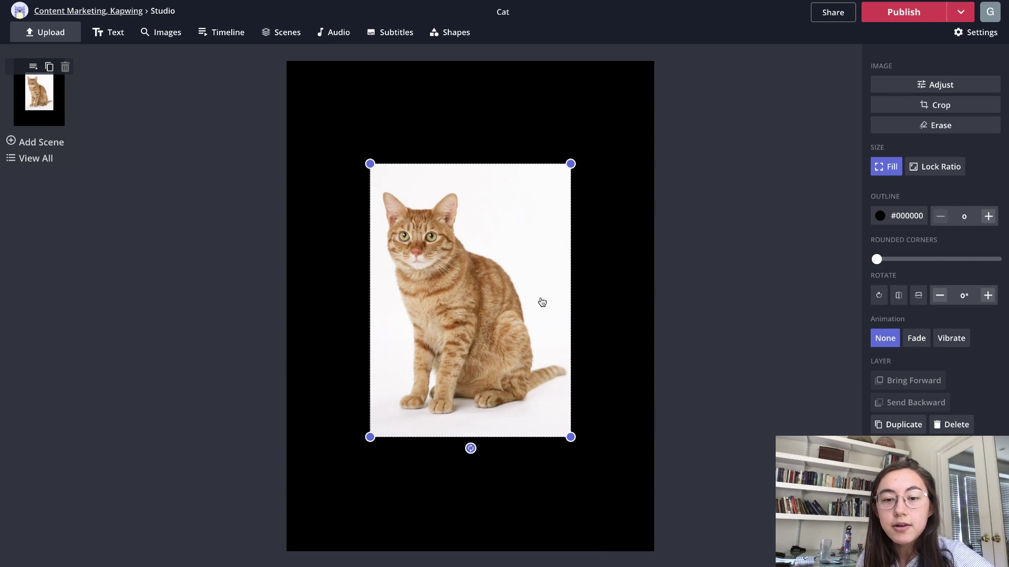
drag(520, 284, 526, 256)
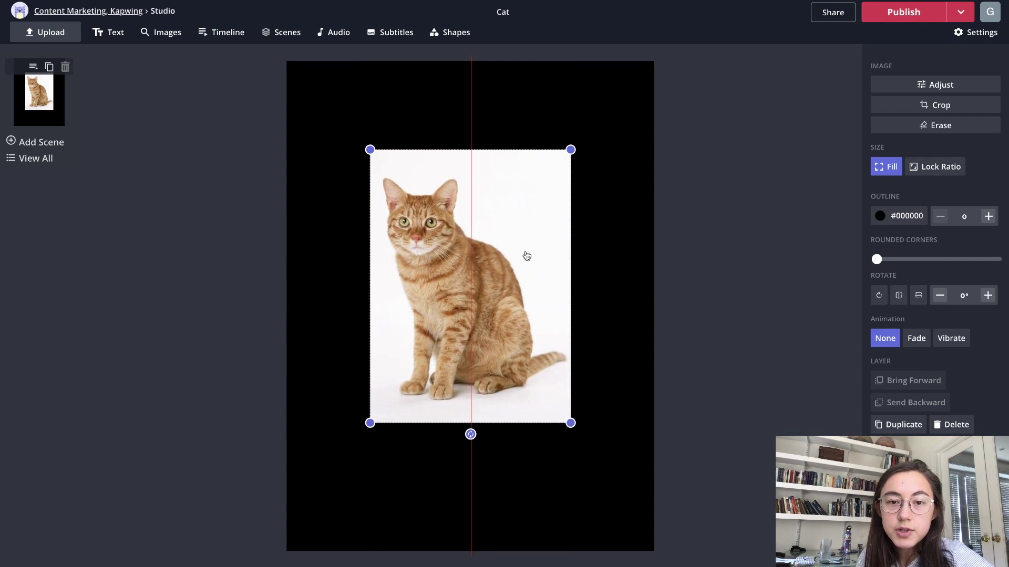
click(340, 209)
drag(419, 281, 394, 256)
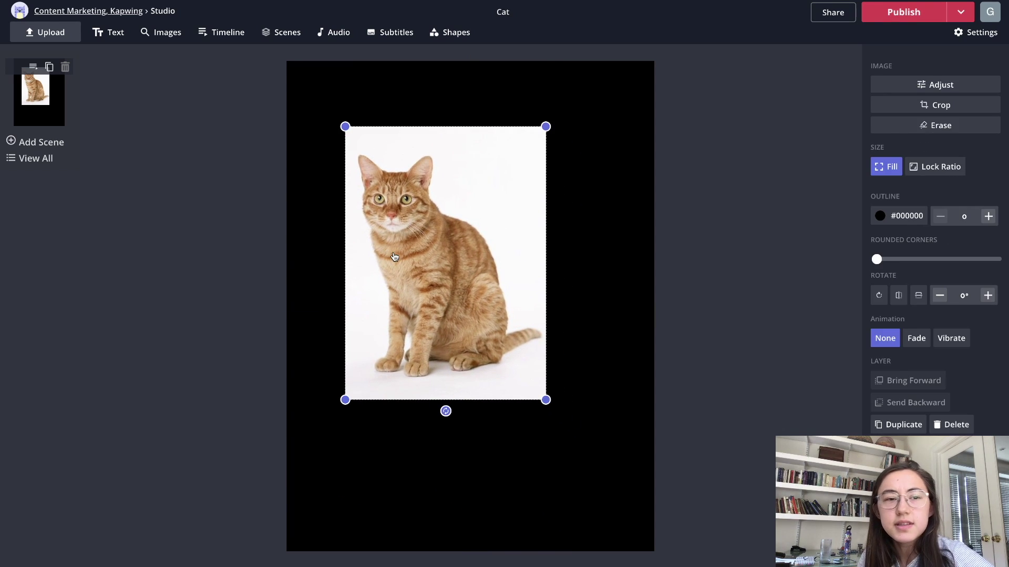
drag(430, 220, 459, 246)
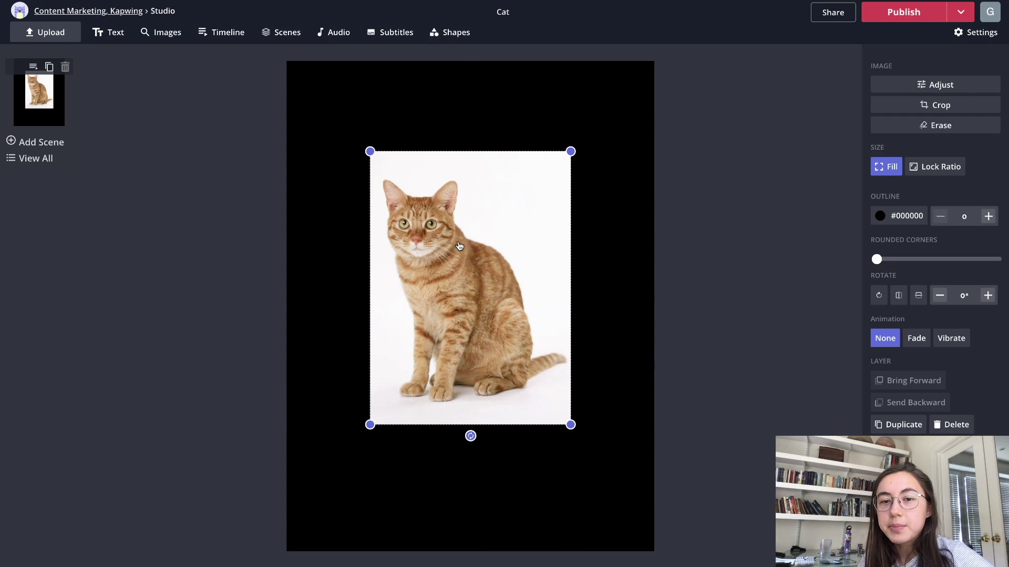
drag(570, 424, 635, 504)
drag(538, 441, 513, 410)
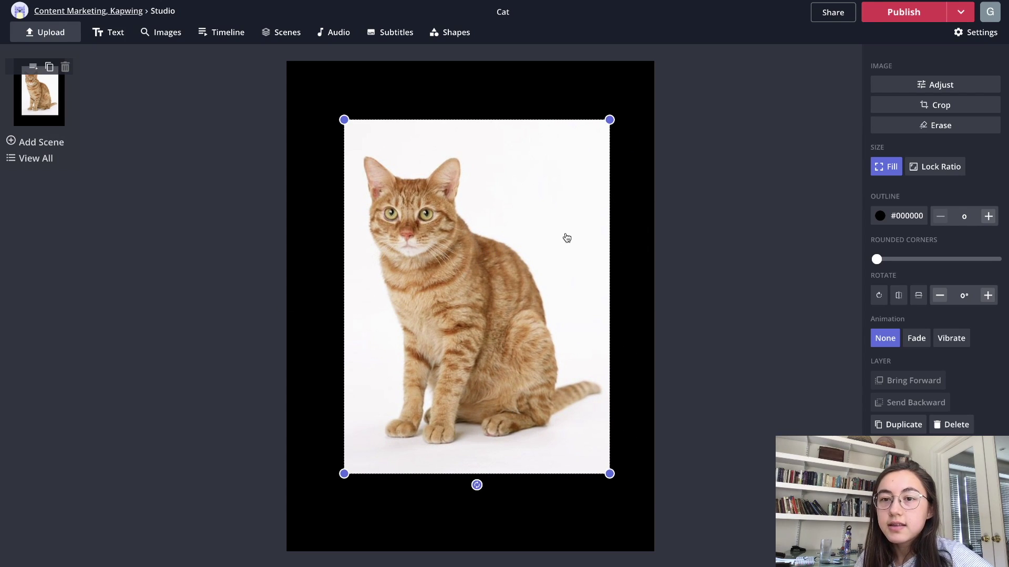
In Erase, Magic Wand-select the white background around the cat and adjust the Sensitivity slider
click(889, 131)
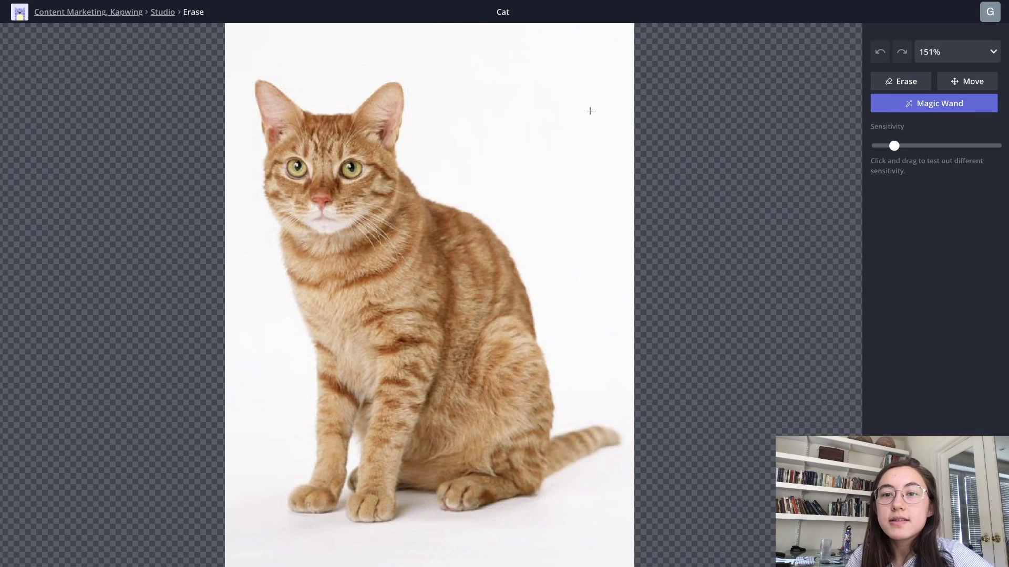
click(545, 116)
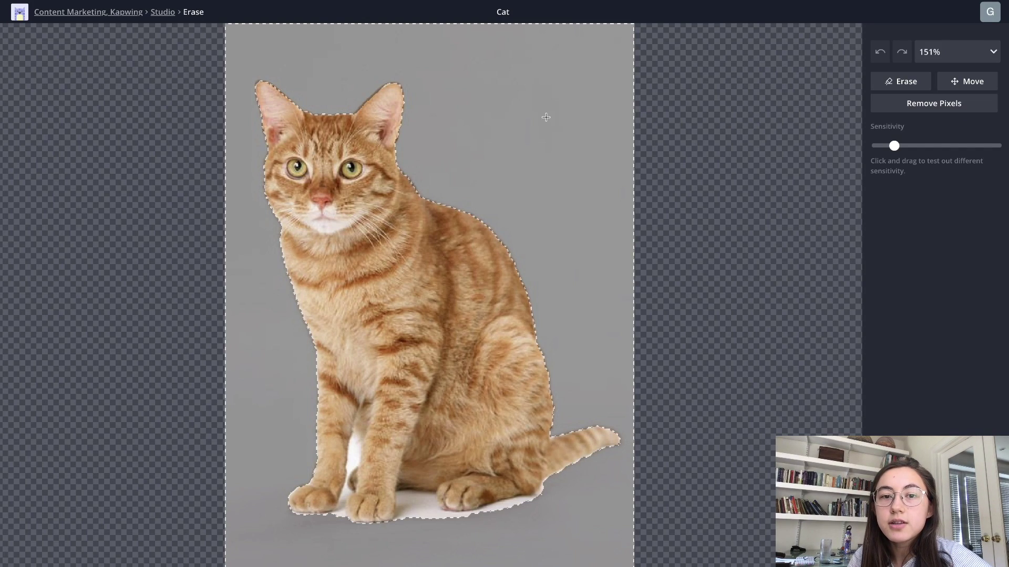
drag(546, 116, 554, 114)
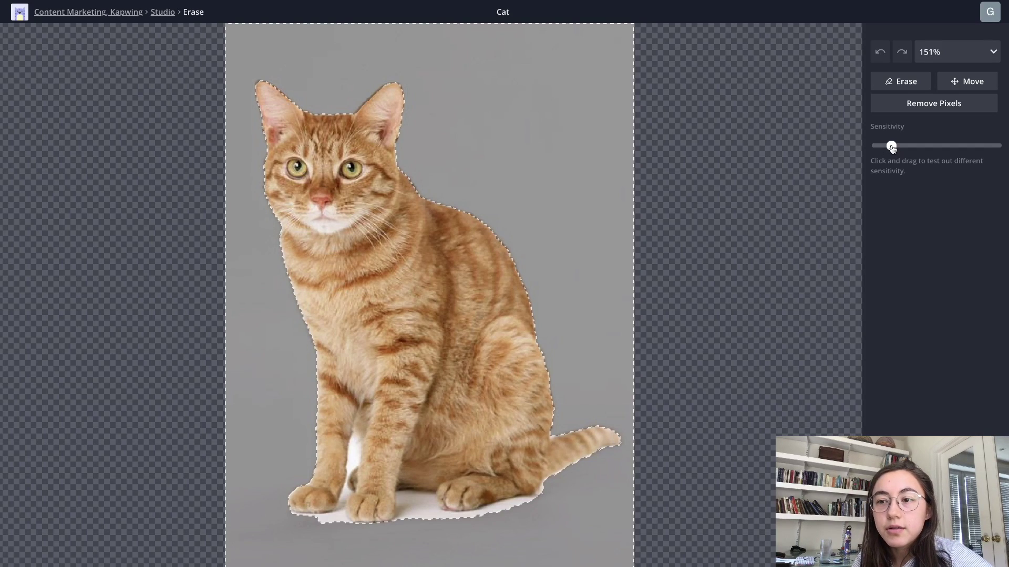
mouse_move(892, 149)
mouse_down()
mouse_move(919, 148)
mouse_move(877, 147)
mouse_up()
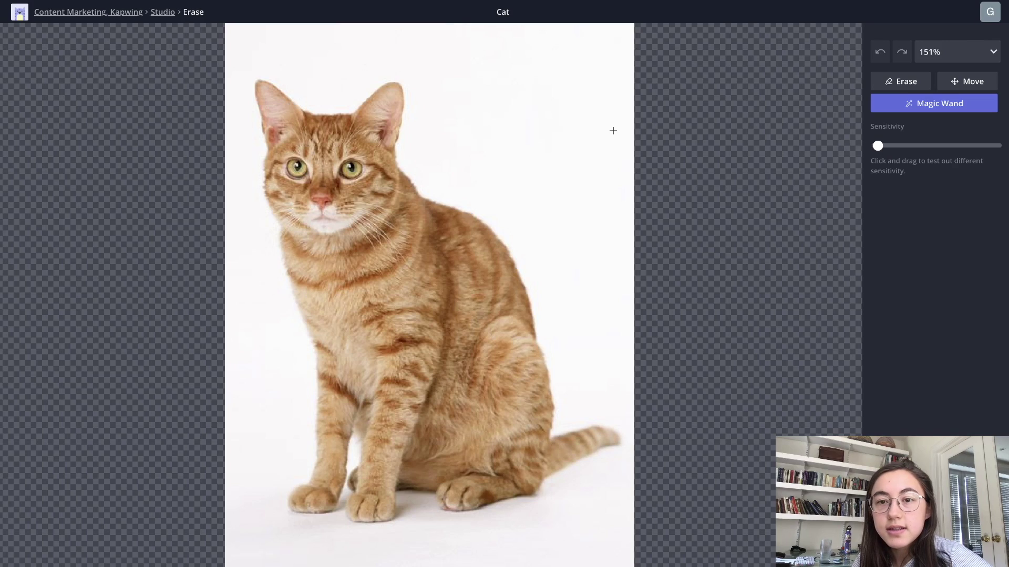
Test Magic Wand selection at minimum and maximum sensitivity, then reselect the background at a moderate level
click(590, 134)
drag(879, 148, 998, 148)
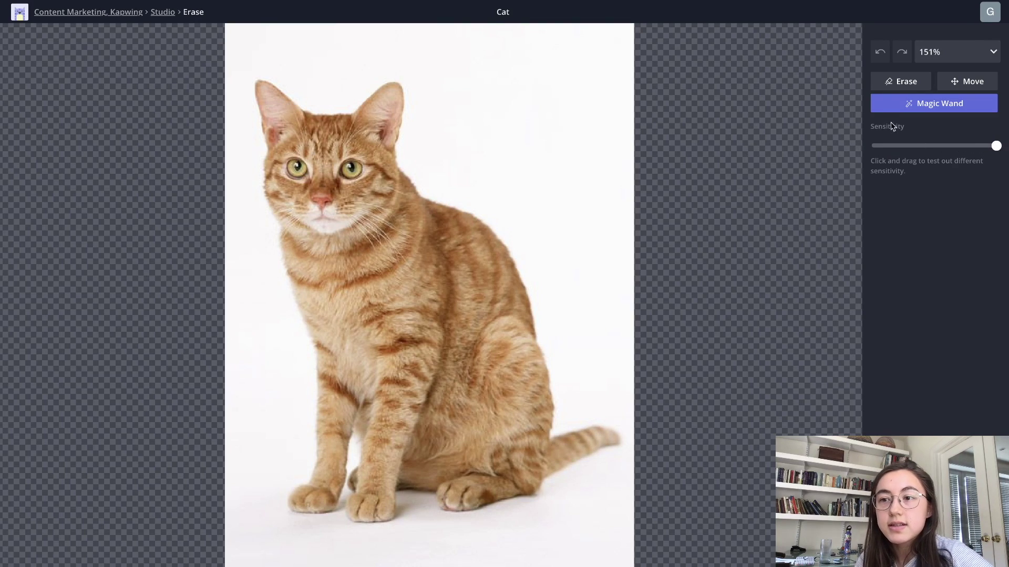
click(517, 162)
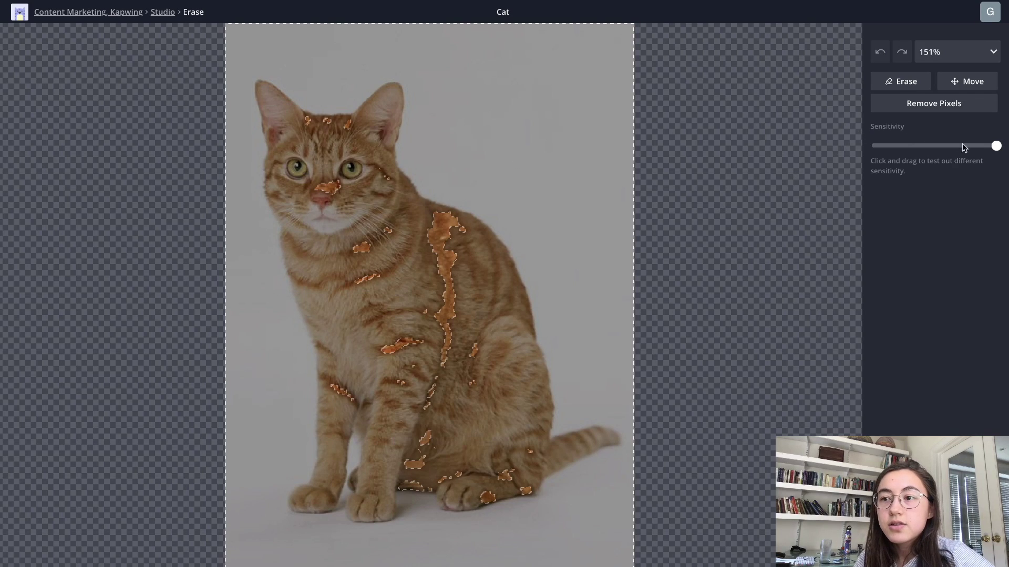
drag(996, 146, 896, 147)
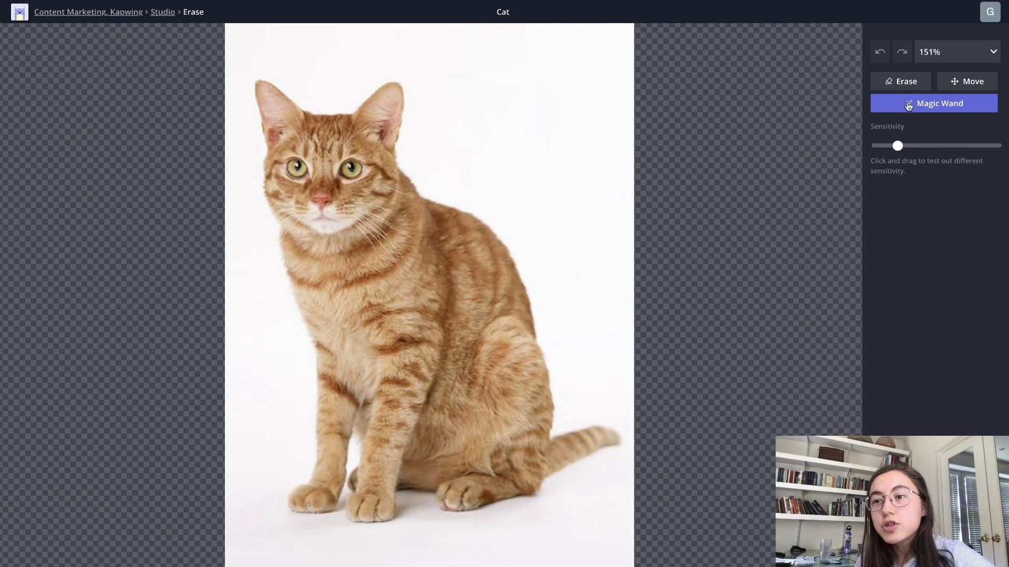
click(522, 141)
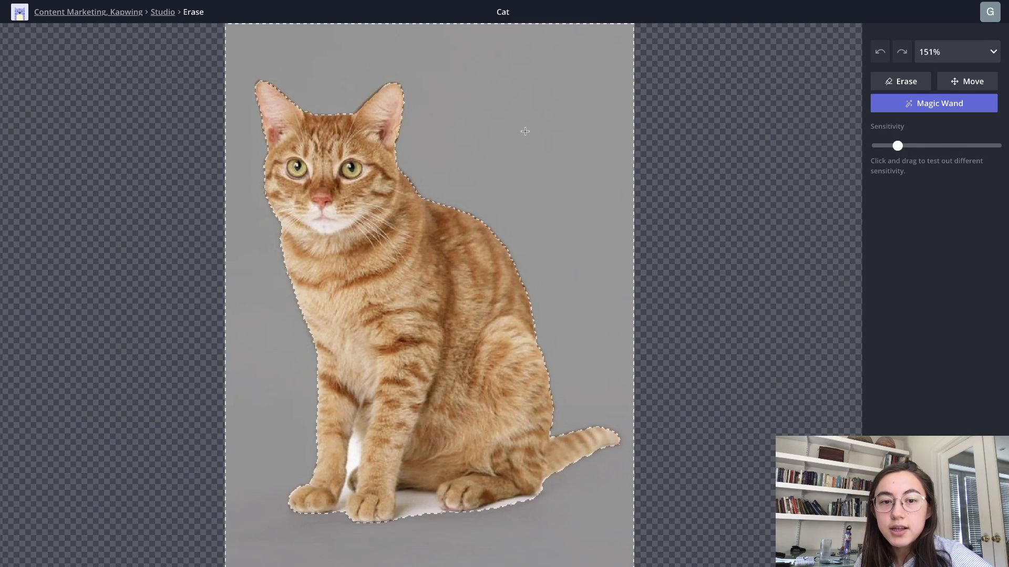
drag(563, 121, 543, 244)
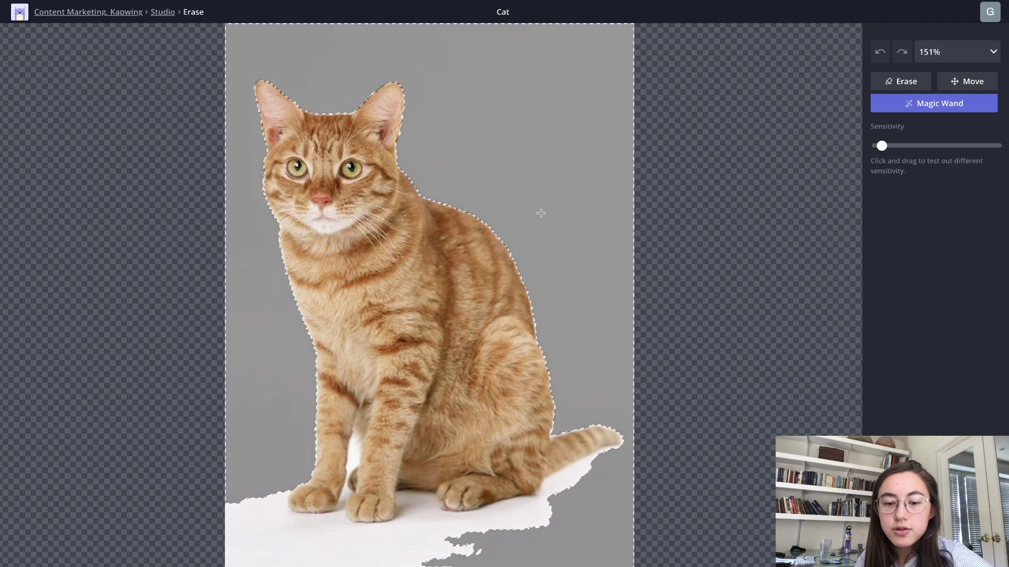
Magic Wand-select every white background area around the cat and delete those pixels
mouse_move(540, 184)
mouse_down()
mouse_move(525, 148)
mouse_move(535, 183)
mouse_up()
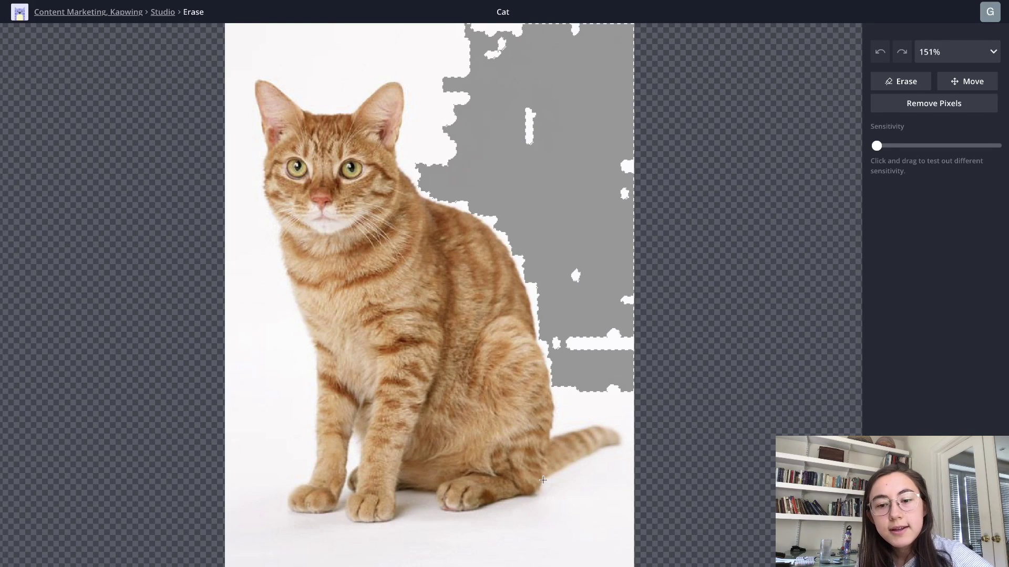
click(582, 530)
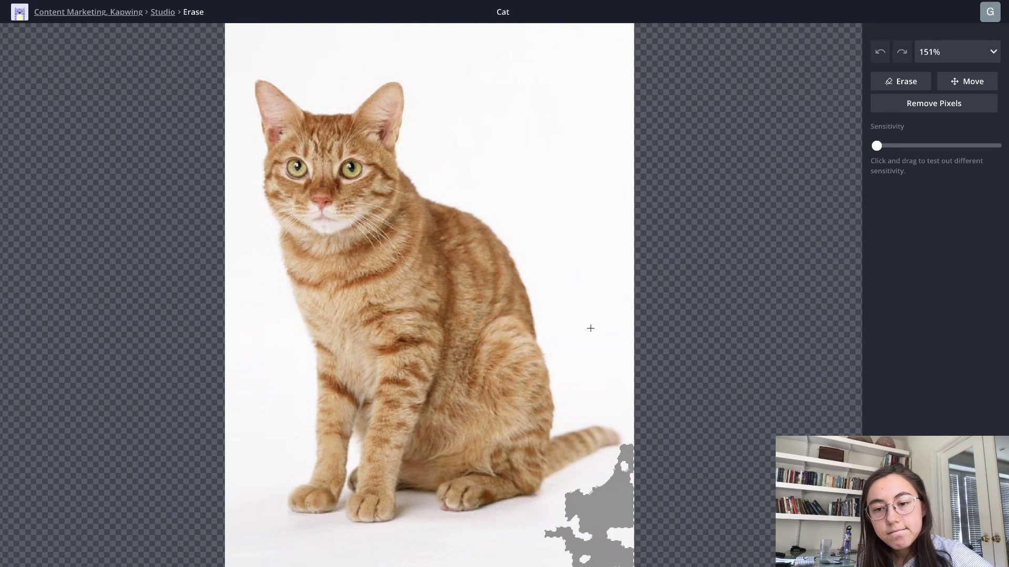
click(553, 161)
click(531, 128)
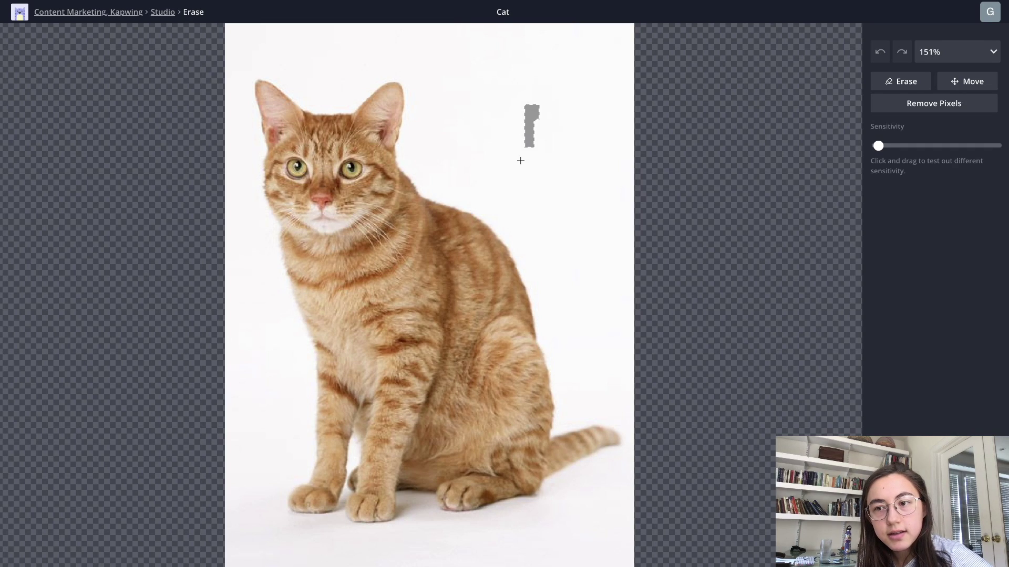
click(456, 149)
click(447, 132)
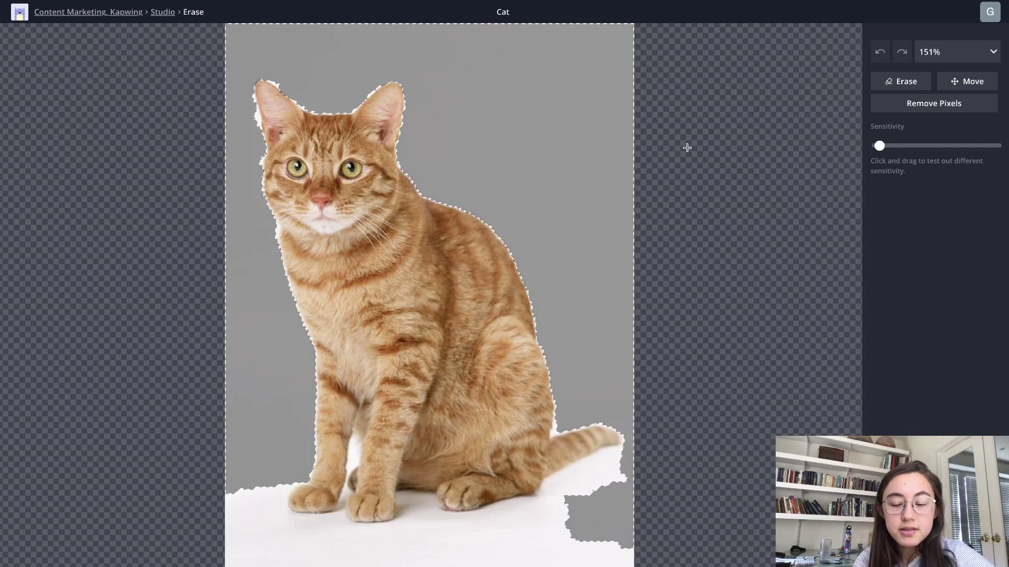
key(Delete)
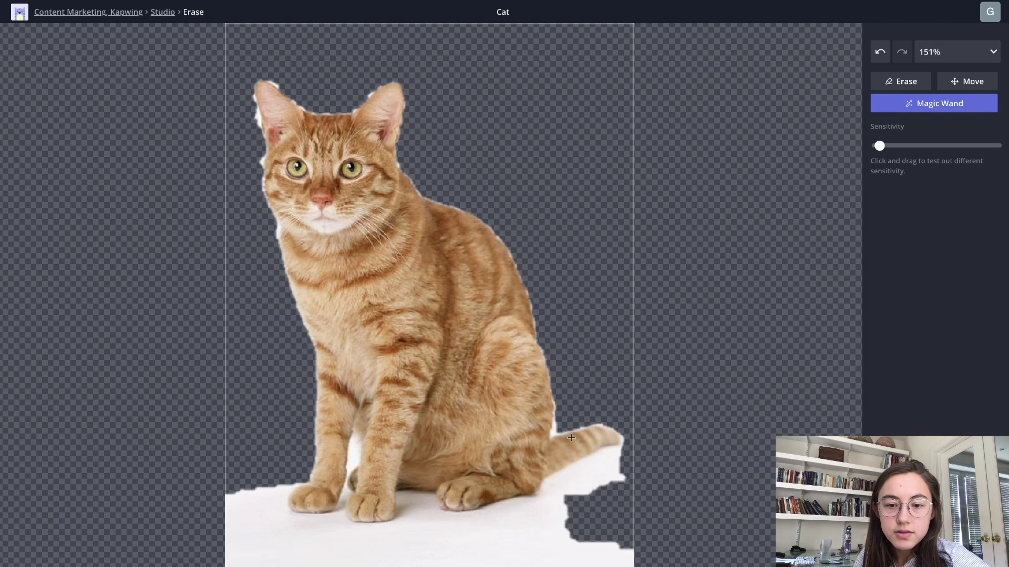
Magic Wand-select the white floor beneath the cat and delete it
drag(491, 532, 419, 459)
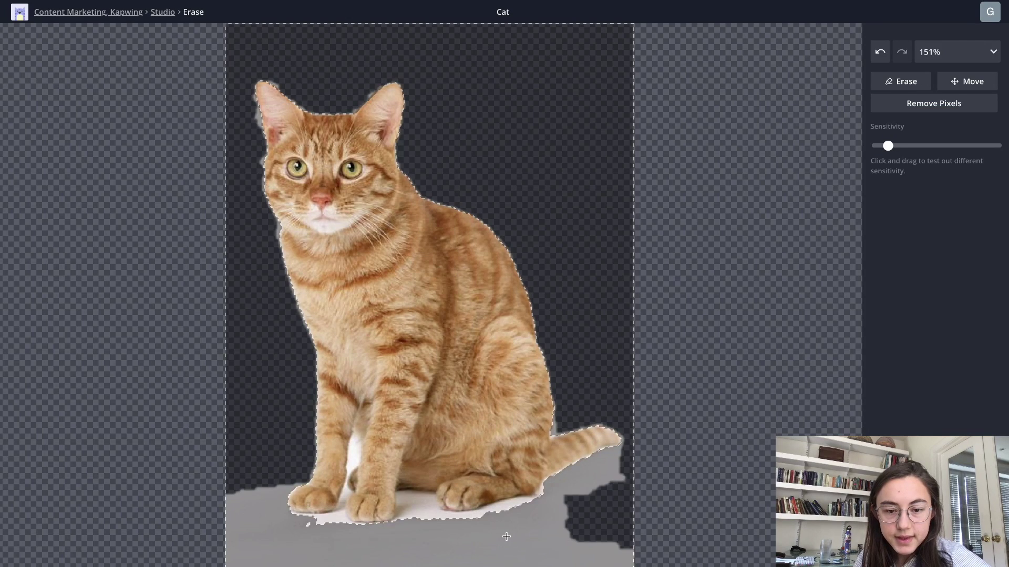
key(Delete)
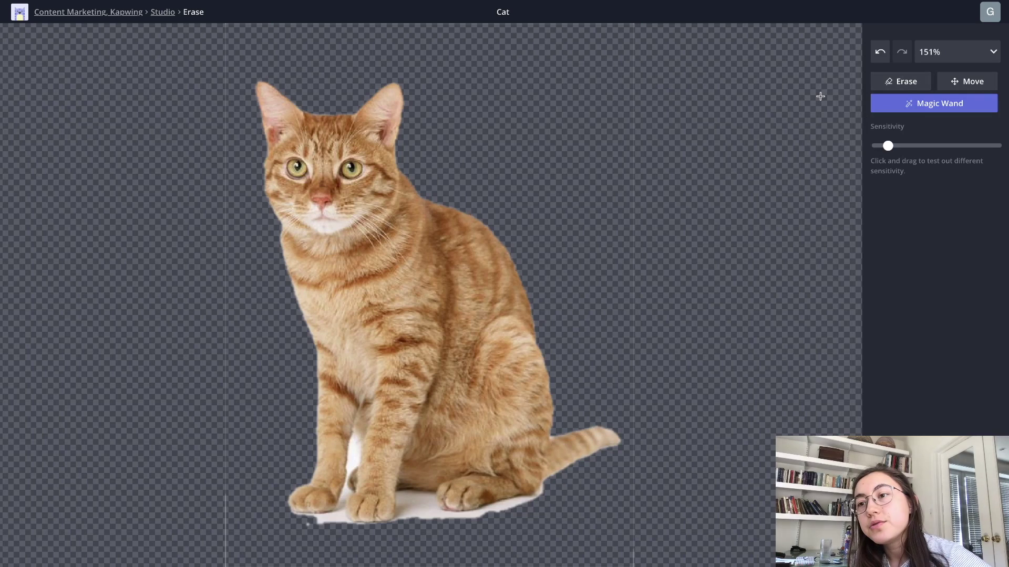
Switch to the brush eraser, erase a strip under the paw, and set the brush size to 32 after trying 5 and 200
click(885, 85)
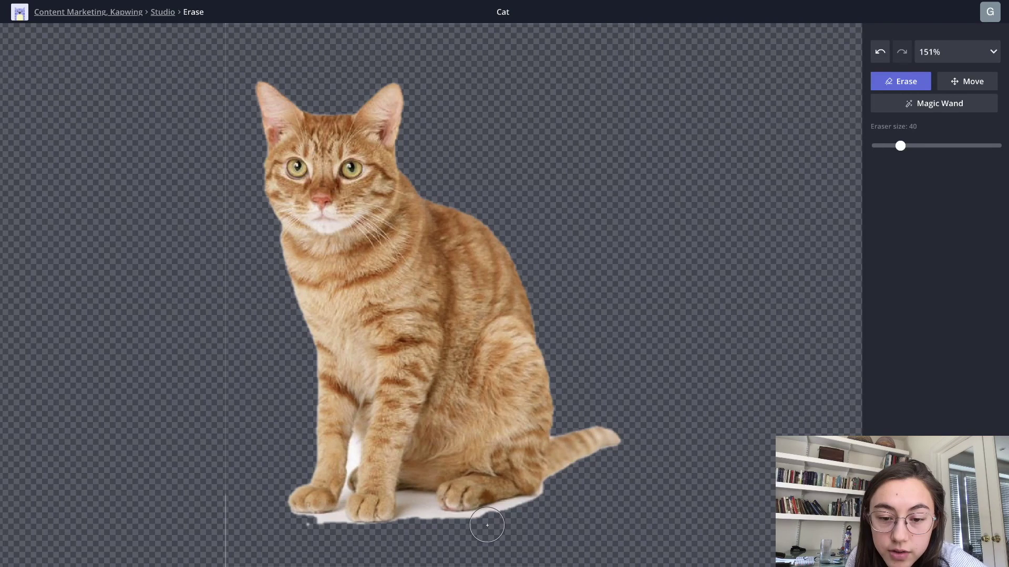
drag(490, 526, 550, 505)
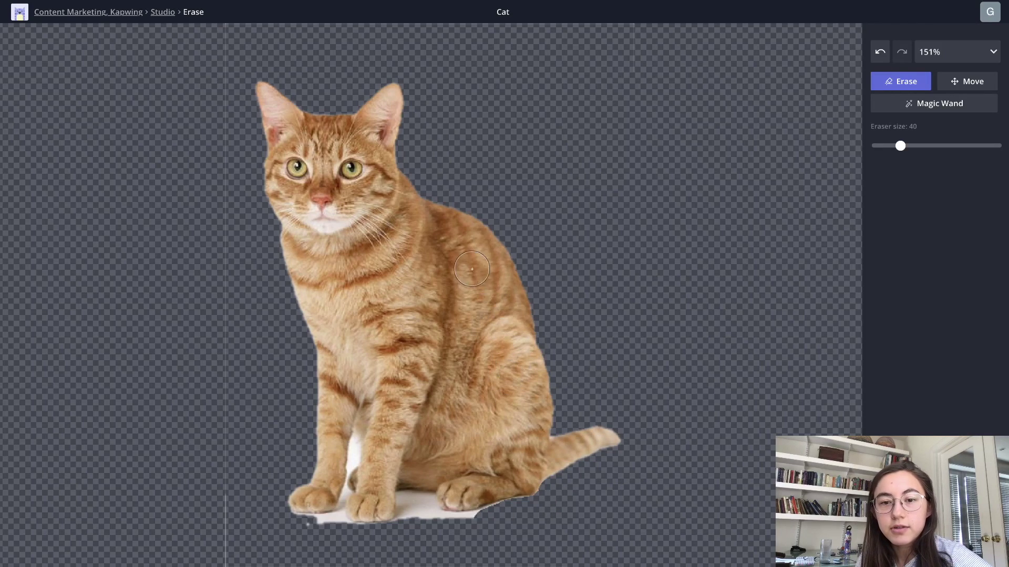
drag(901, 146, 879, 149)
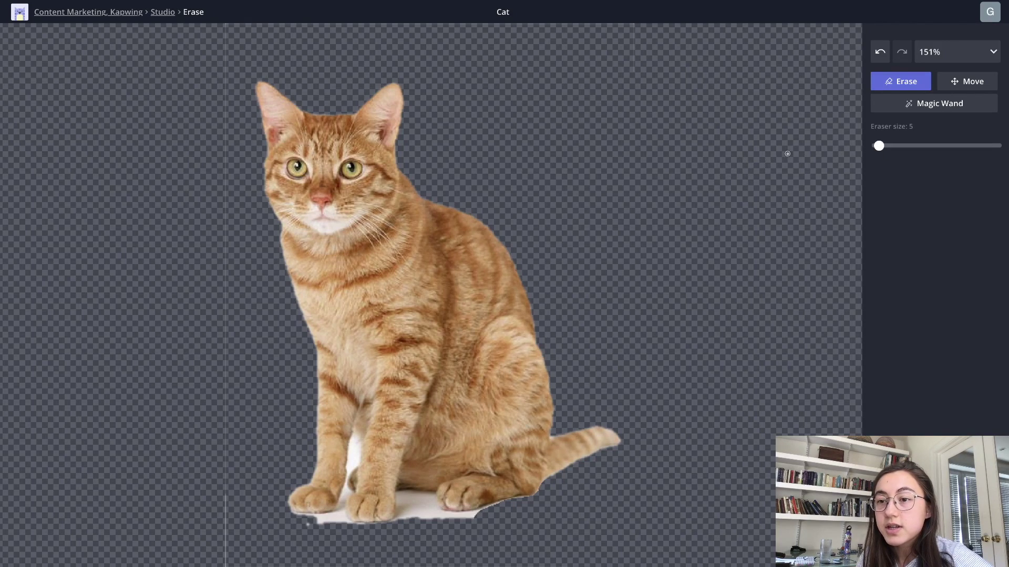
drag(882, 151, 995, 146)
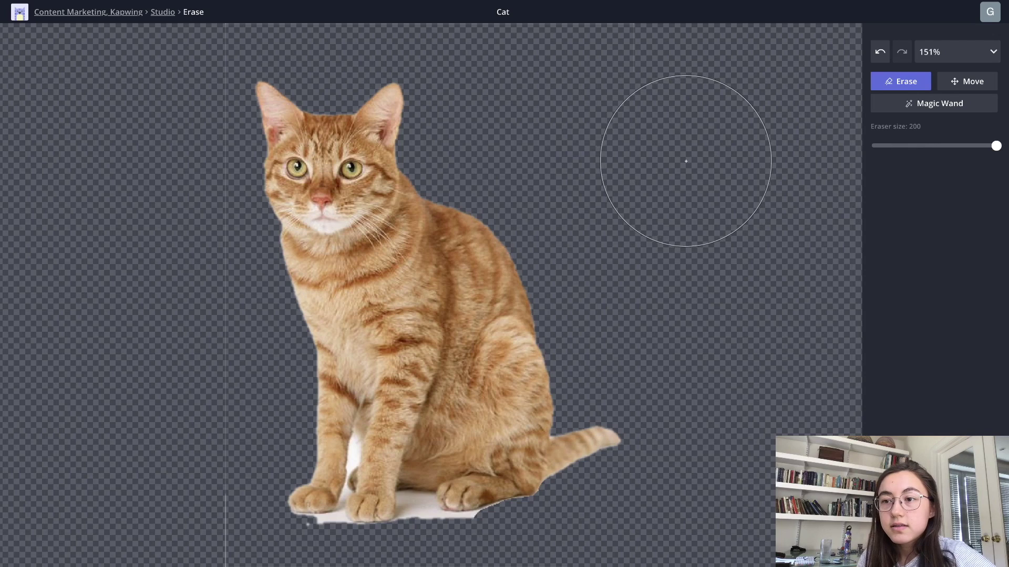
drag(996, 146, 895, 147)
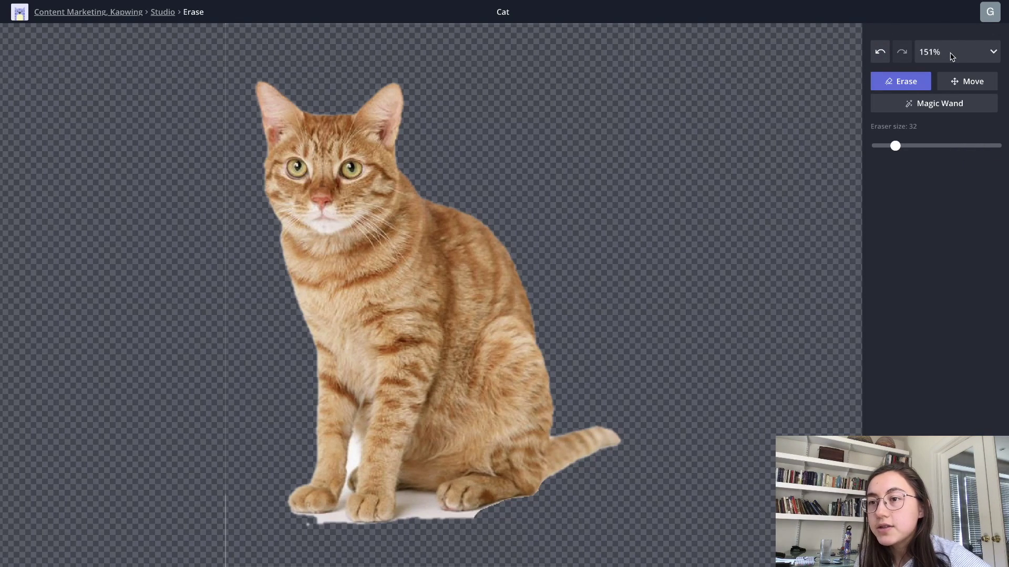
click(956, 52)
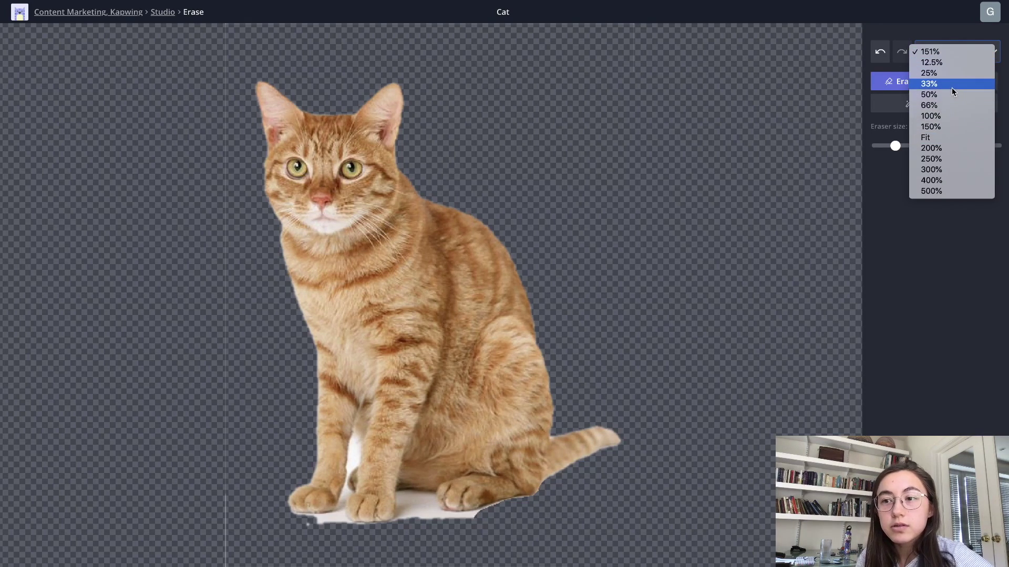
Zoom to 400% and erase the thin white line and paw edge with a size-4 brush
click(951, 181)
scroll(698, 225, down, 10)
scroll(160, 51, up, 5)
scroll(68, 173, down, 5)
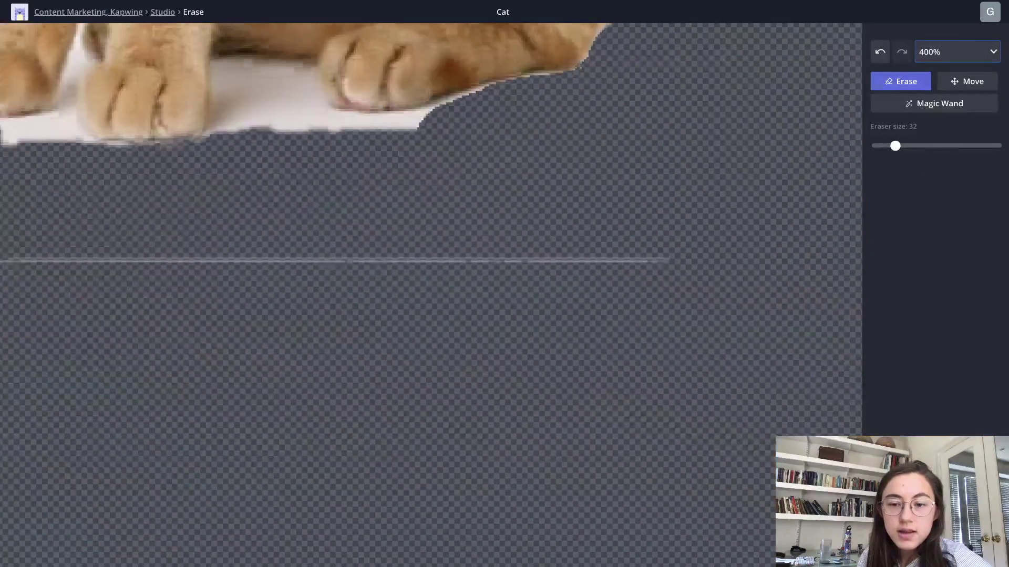
scroll(63, 175, up, 1)
scroll(76, 167, down, 1)
scroll(711, 255, down, 1)
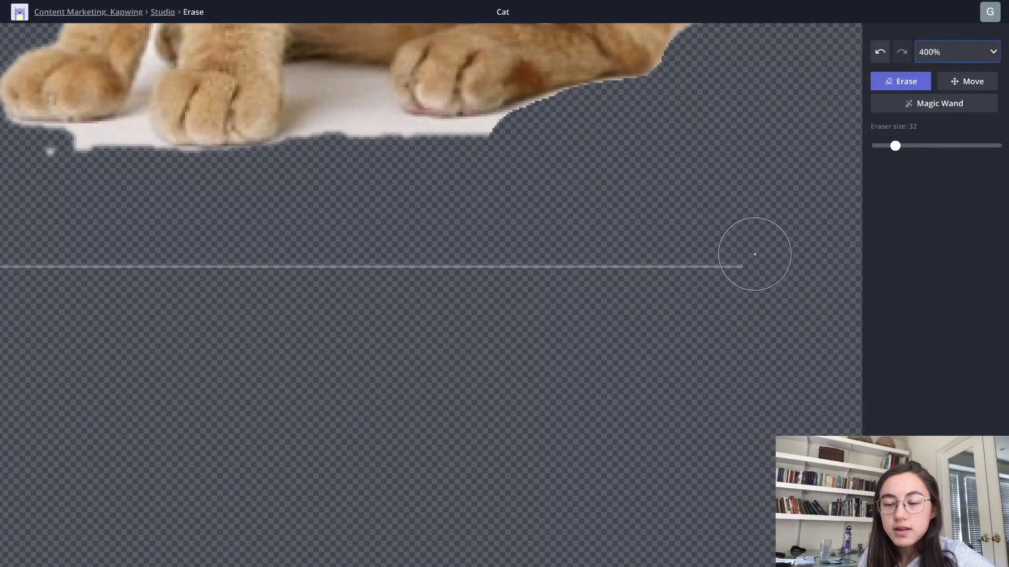
drag(684, 262, 123, 266)
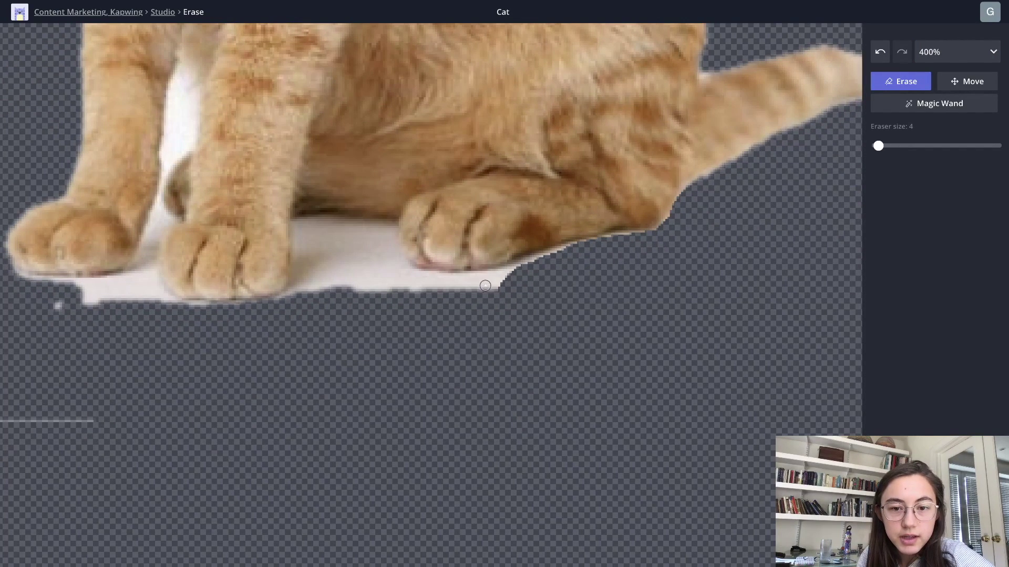
mouse_move(485, 288)
mouse_down()
mouse_move(523, 272)
mouse_move(416, 275)
mouse_move(397, 263)
mouse_move(393, 228)
mouse_move(329, 225)
mouse_up()
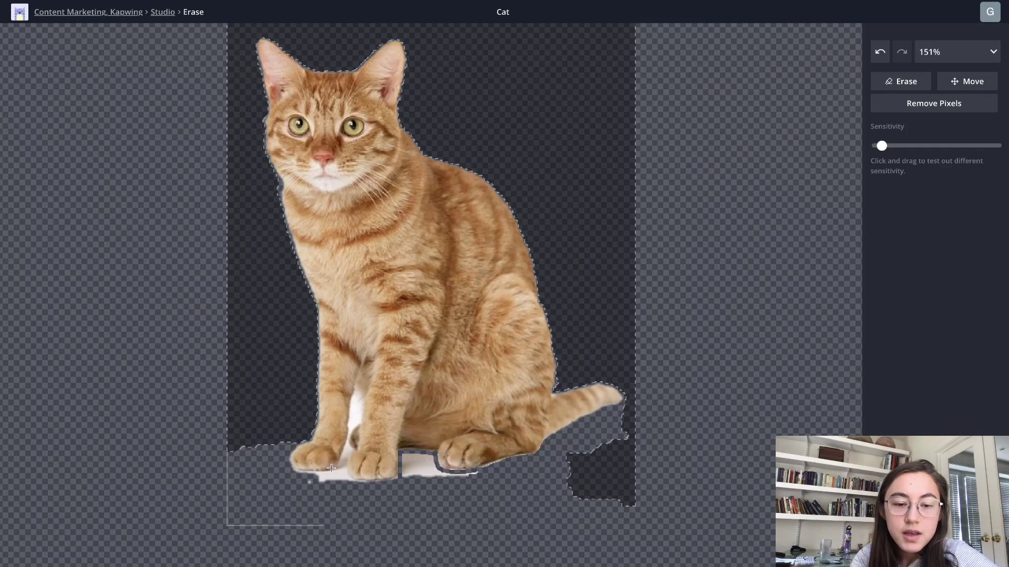
Magic Wand-select the leftover white patch near the paws and delete it
click(292, 343)
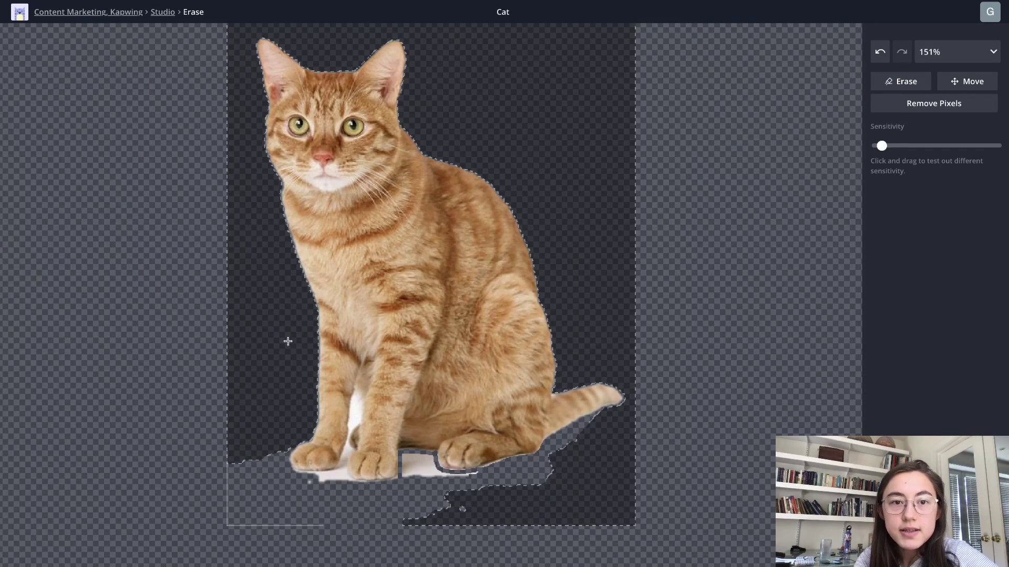
scroll(241, 330, up, 2)
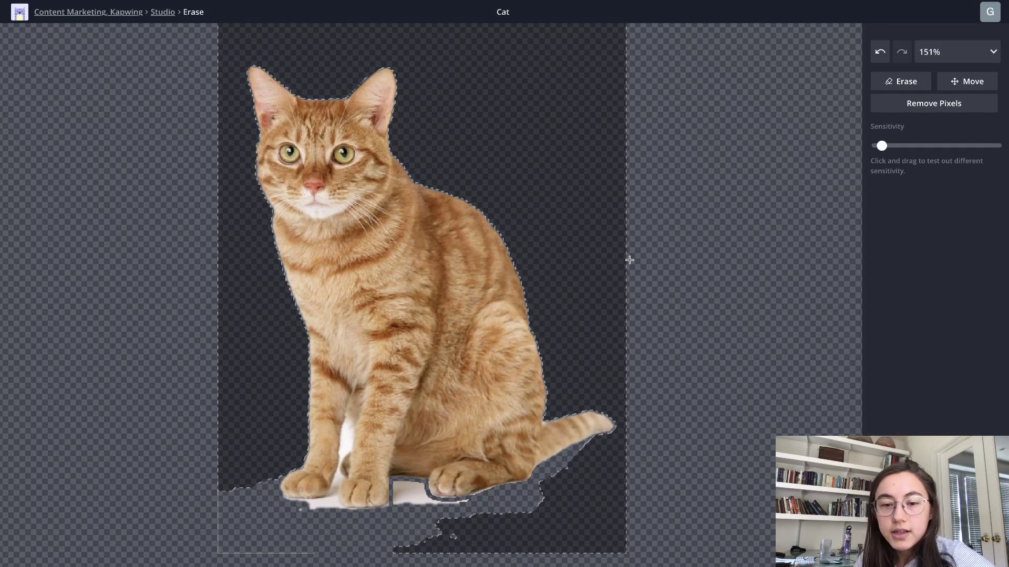
click(411, 497)
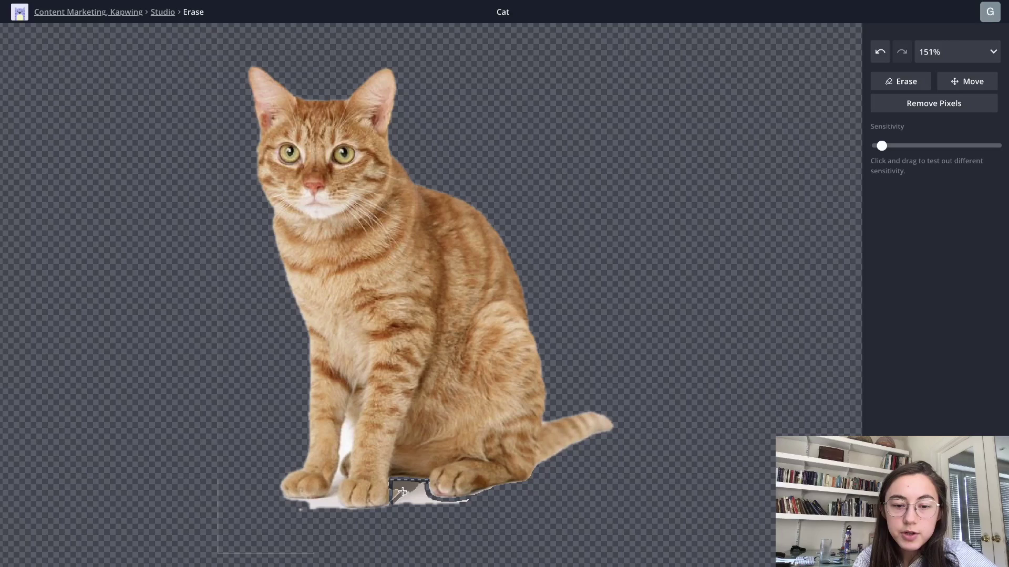
key(Delete)
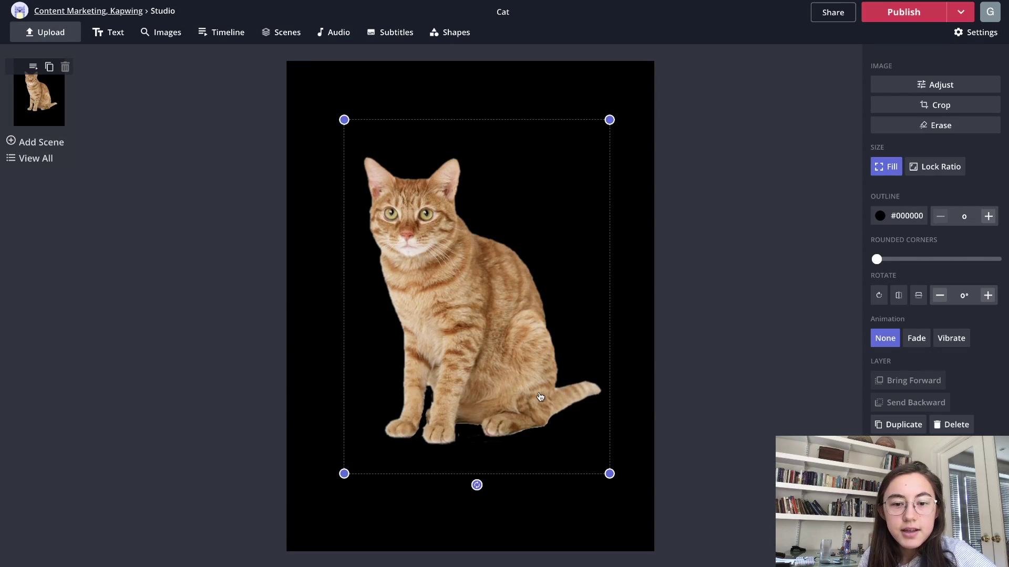
Nudge the cut-out cat slightly higher on the black canvas and deselect it
drag(480, 284, 445, 293)
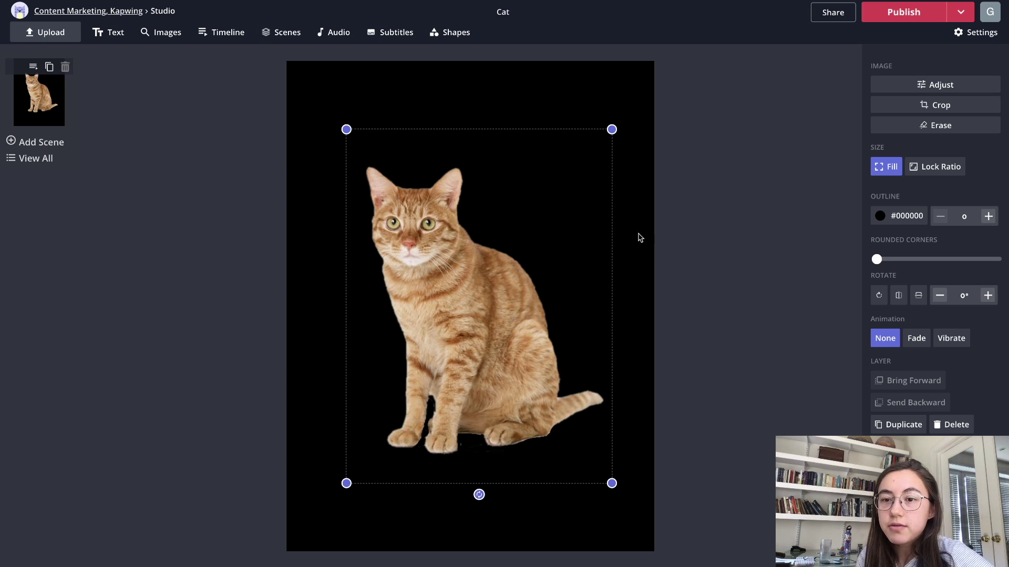
click(647, 249)
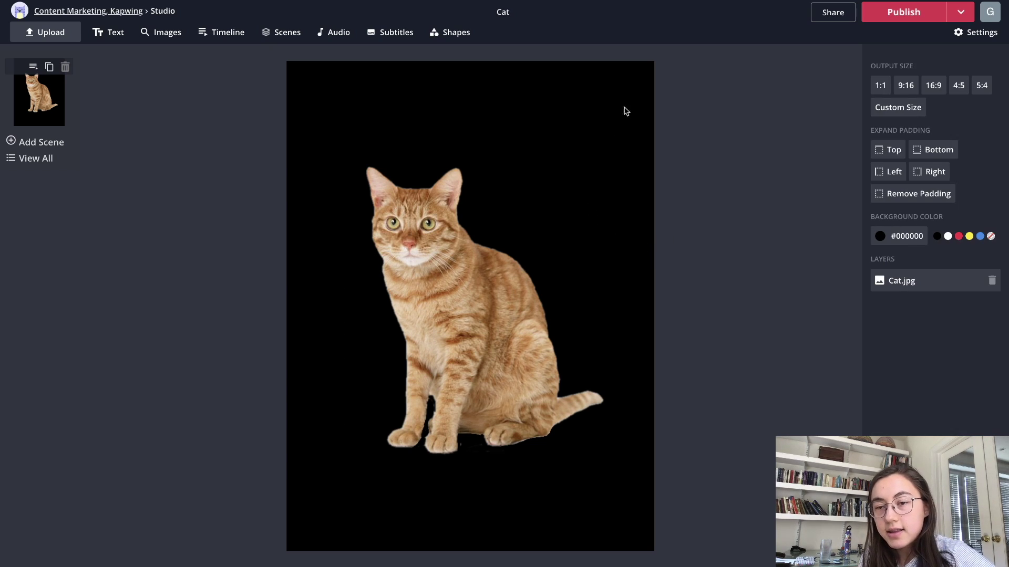
drag(438, 305, 454, 281)
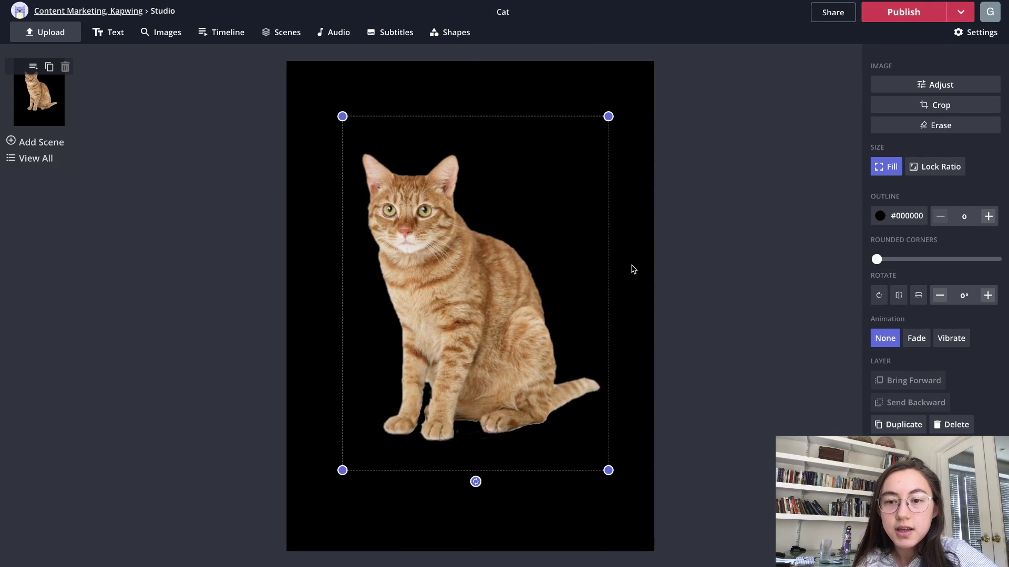
click(626, 224)
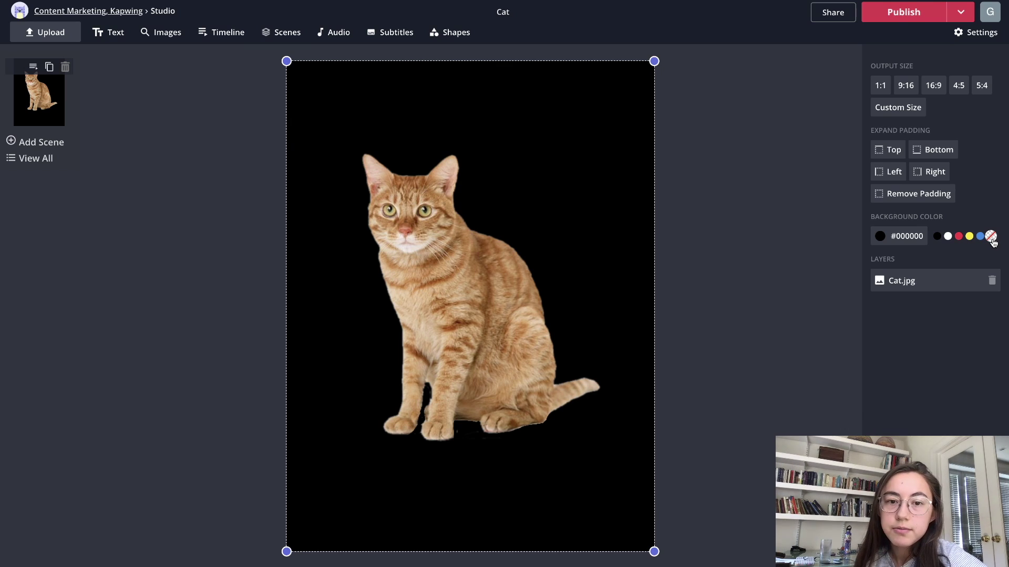
Set the canvas background to No color and enlarge the cat to fill the canvas
click(991, 237)
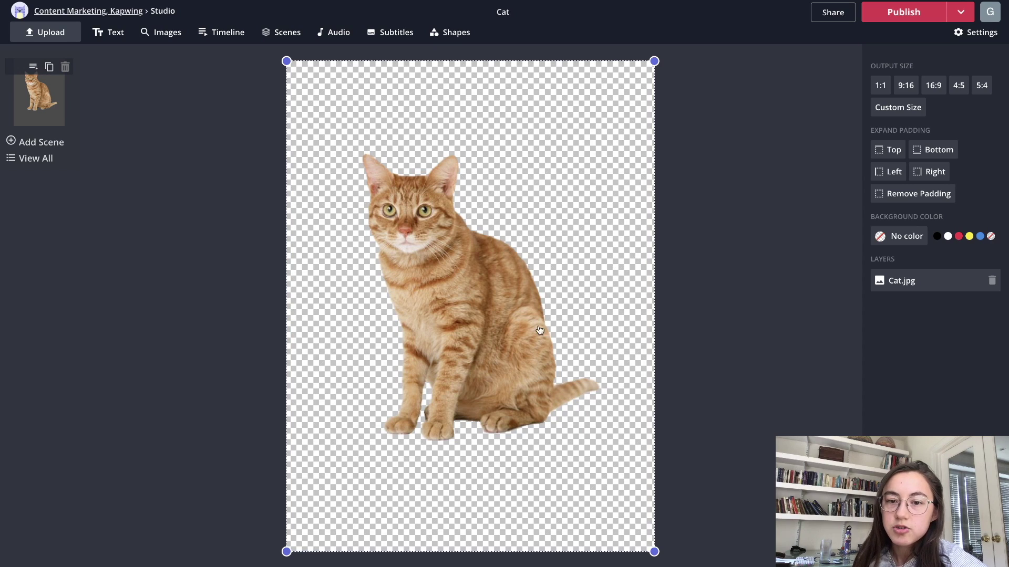
drag(498, 317, 443, 256)
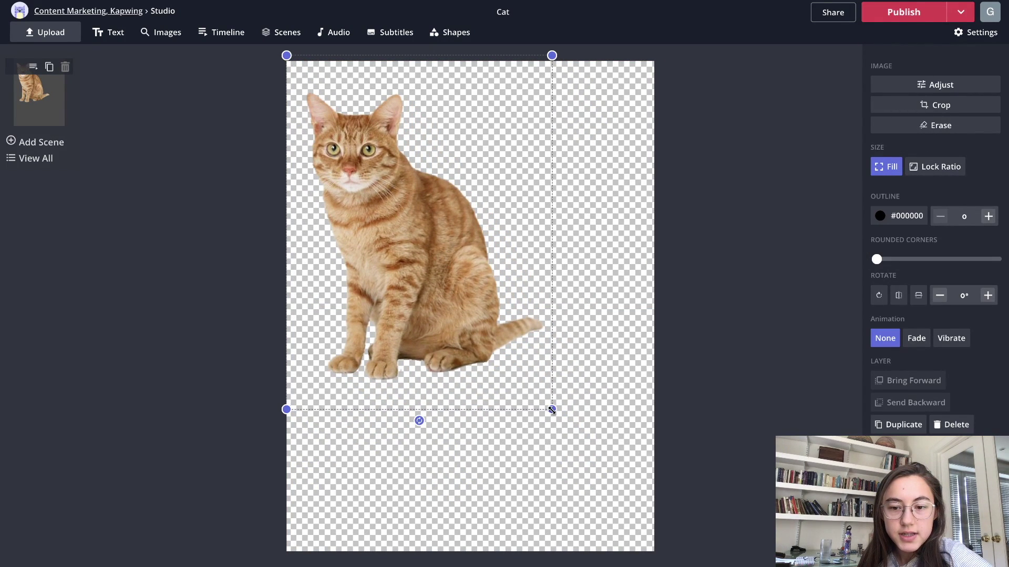
drag(552, 409, 654, 551)
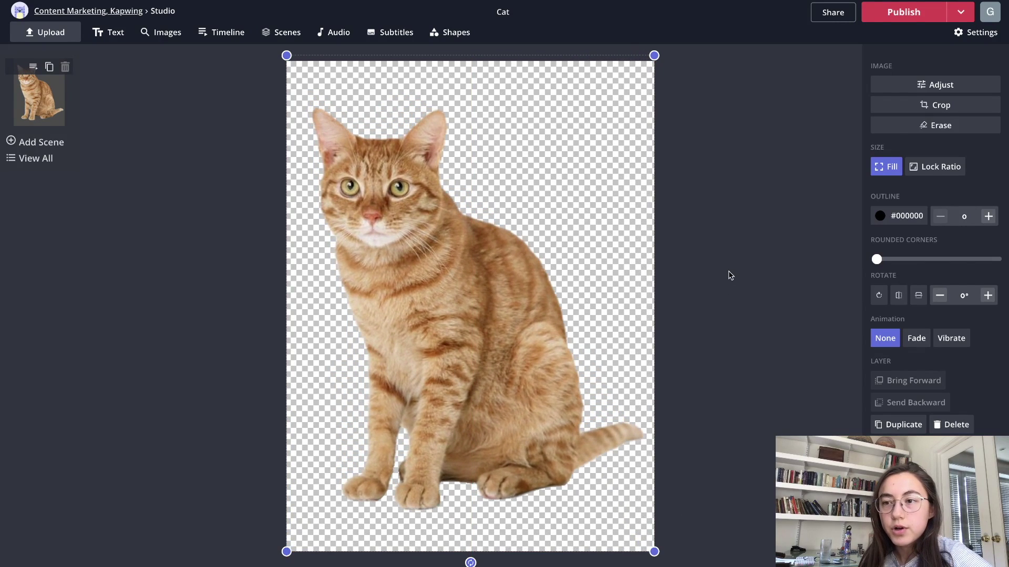
Centre the cat on the transparent canvas and publish the Cat image
click(731, 275)
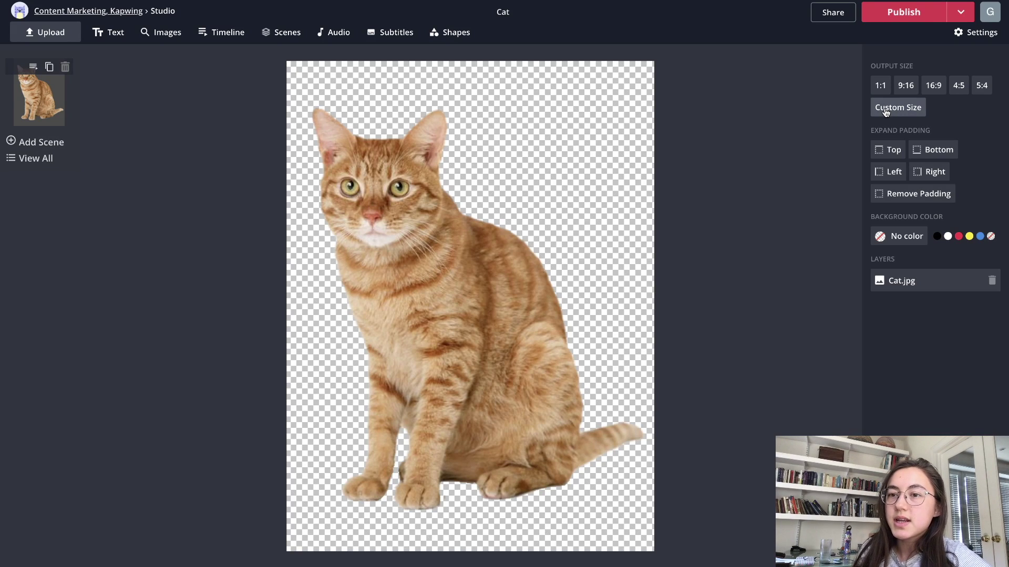
drag(383, 291, 390, 297)
click(730, 263)
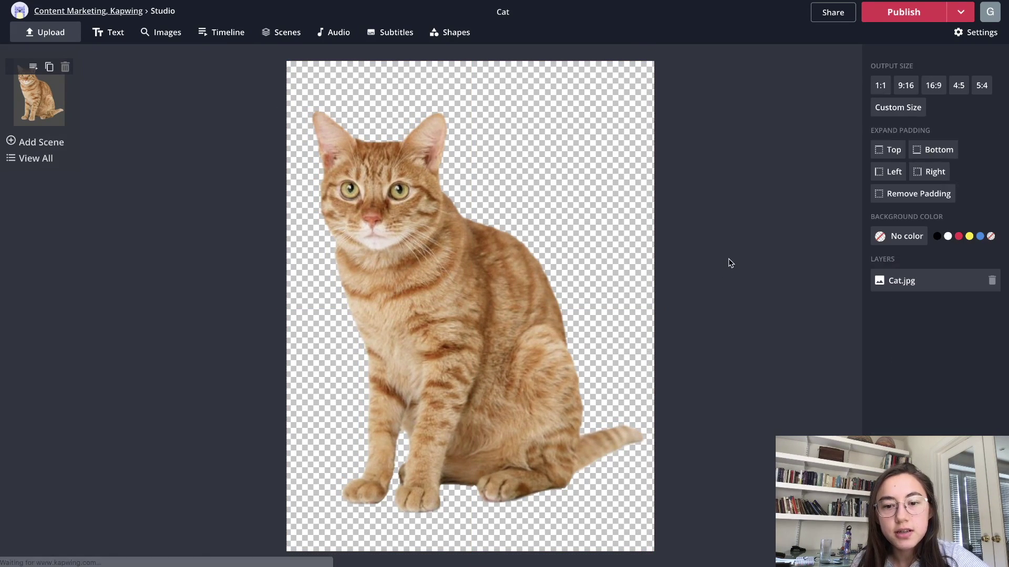
click(896, 13)
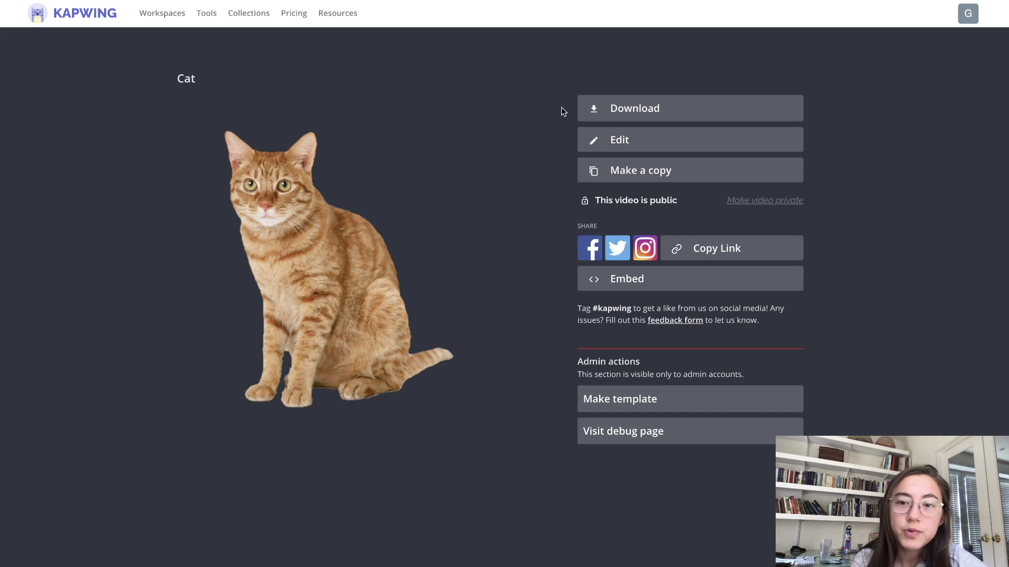
Download the published cut-out as Cat.png and close the Chrome download options
click(597, 108)
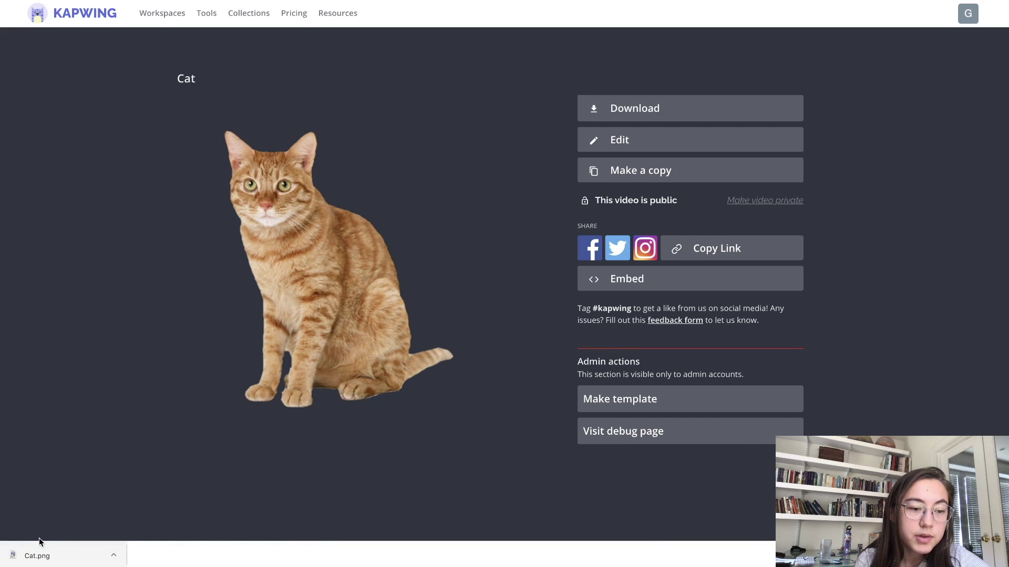
click(112, 556)
click(116, 524)
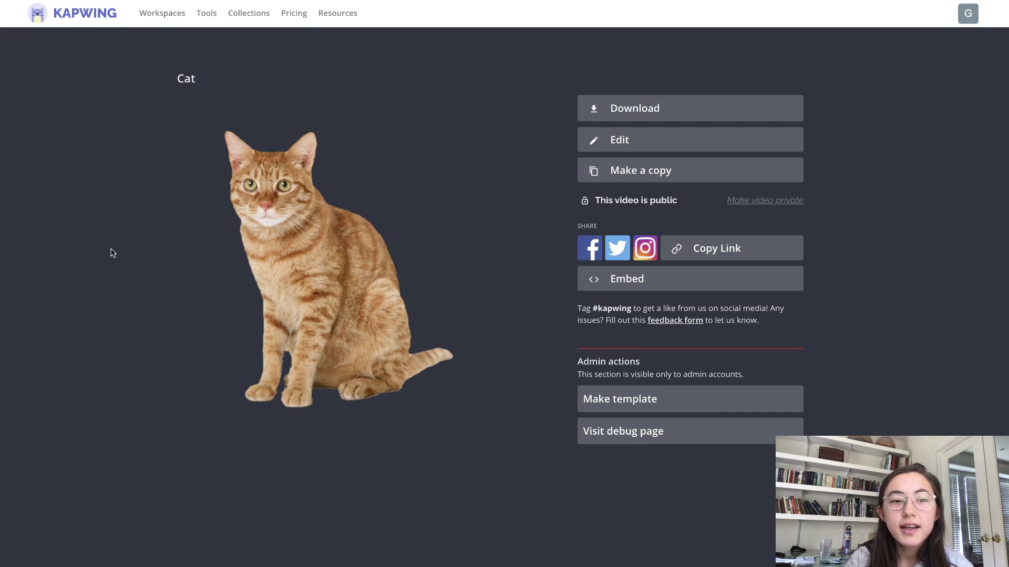